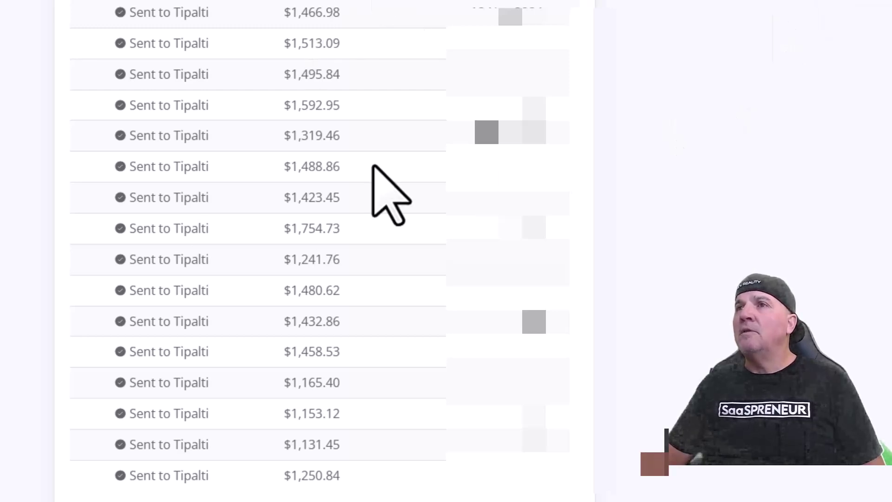
Review the list of payout amounts sent to Tipalti
scroll(381, 181, up, 5)
scroll(374, 169, down, 10)
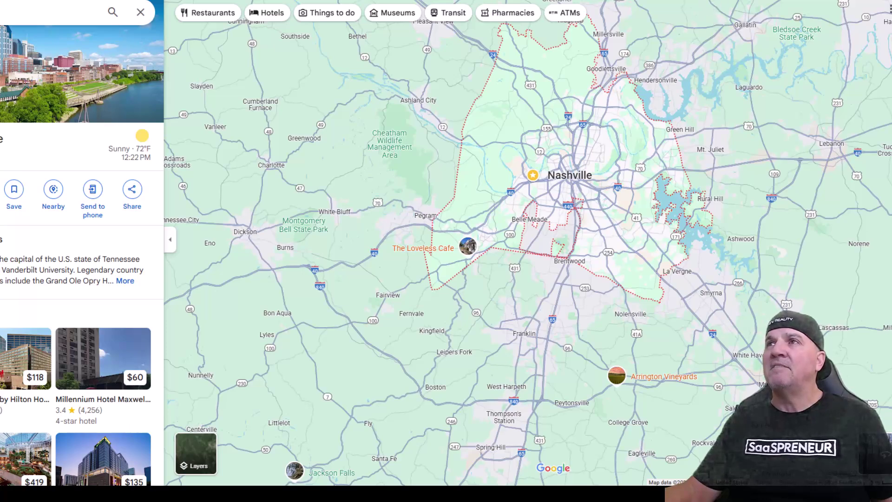
Look through the open Google results for massage, electricians, HVAC, plumbers and roofers, focusing on the local business listings
click(625, 0)
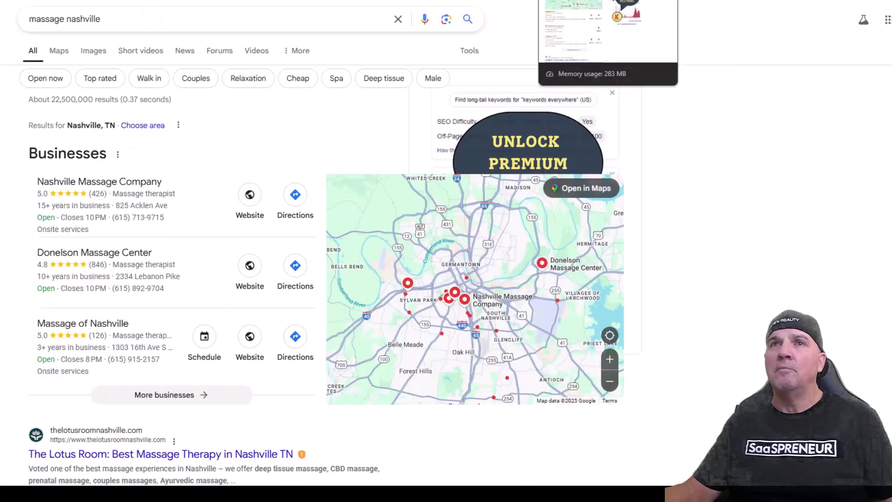
click(573, 0)
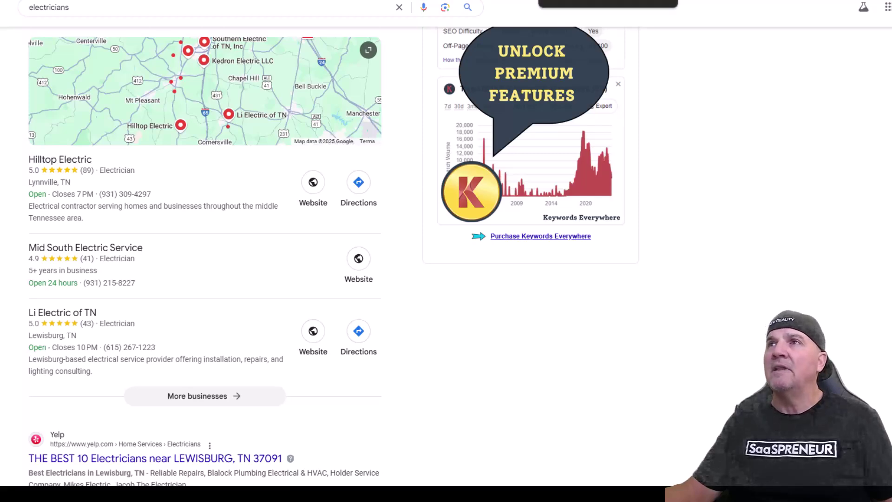
click(432, 0)
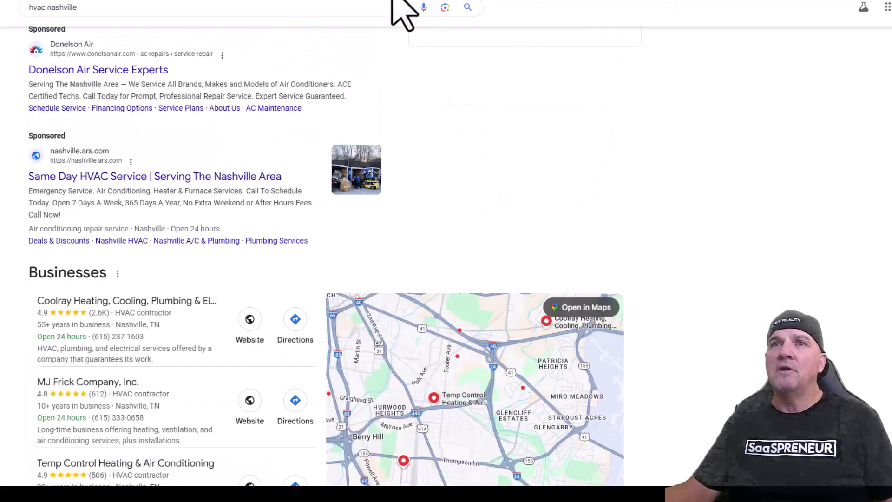
scroll(402, 263, down, 7)
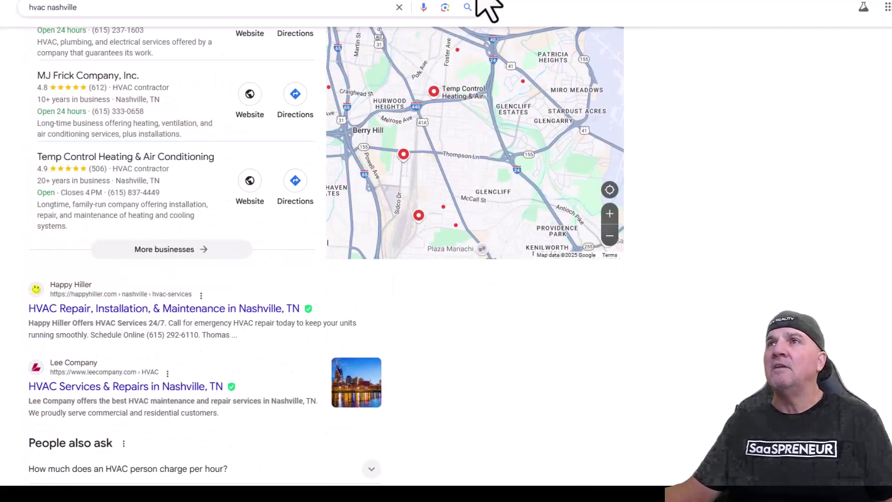
key(ctrl+Tab)
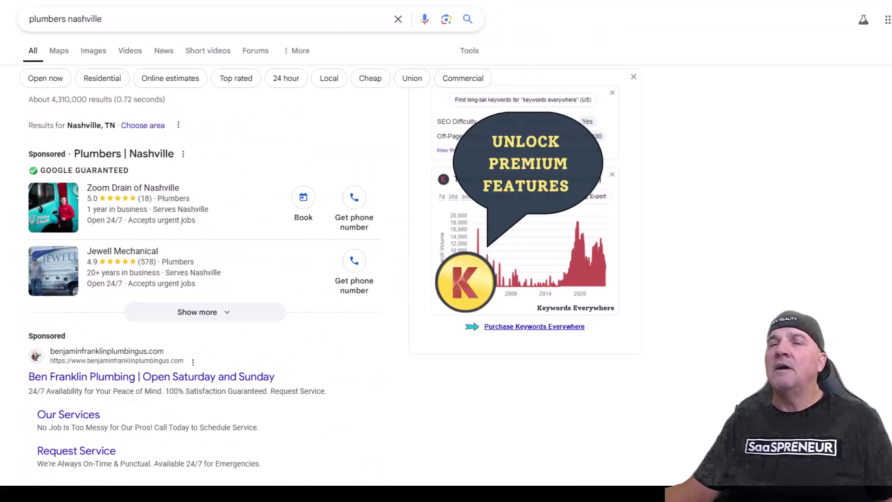
click(420, 0)
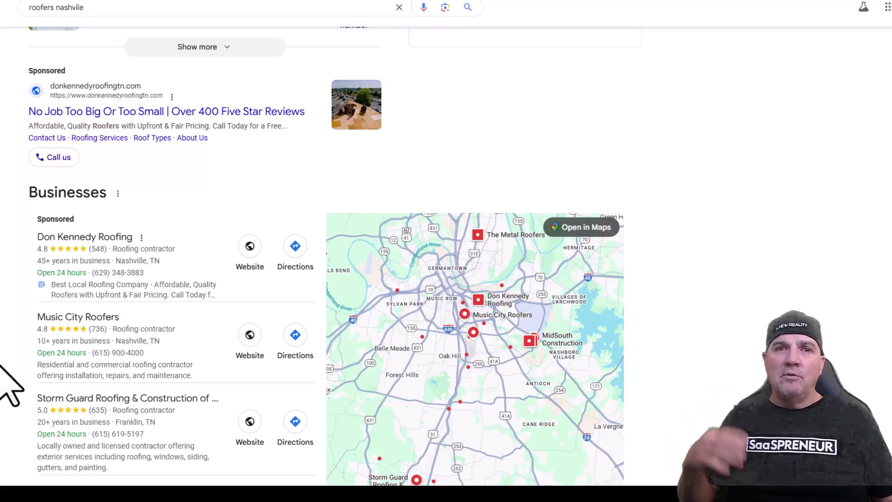
Examine the Businesses section of the Nashville roofers results, including a brief look at the full business list
mouse_move(89, 275)
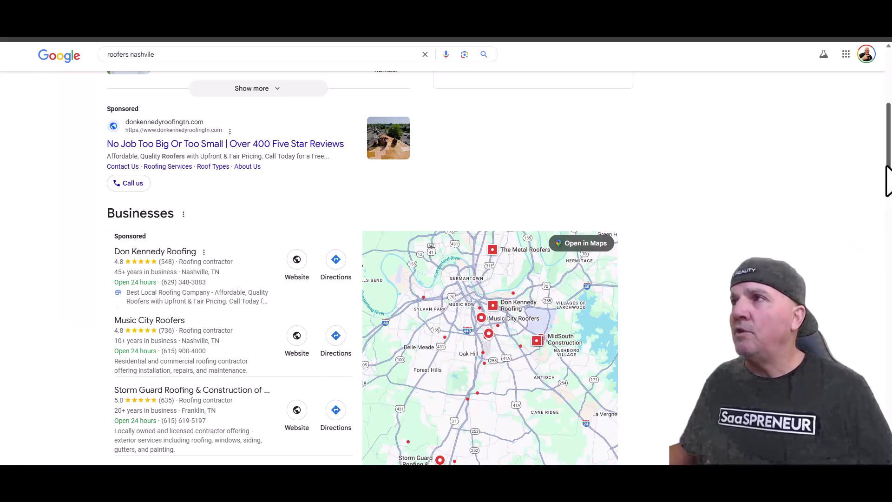
drag(889, 182, 888, 203)
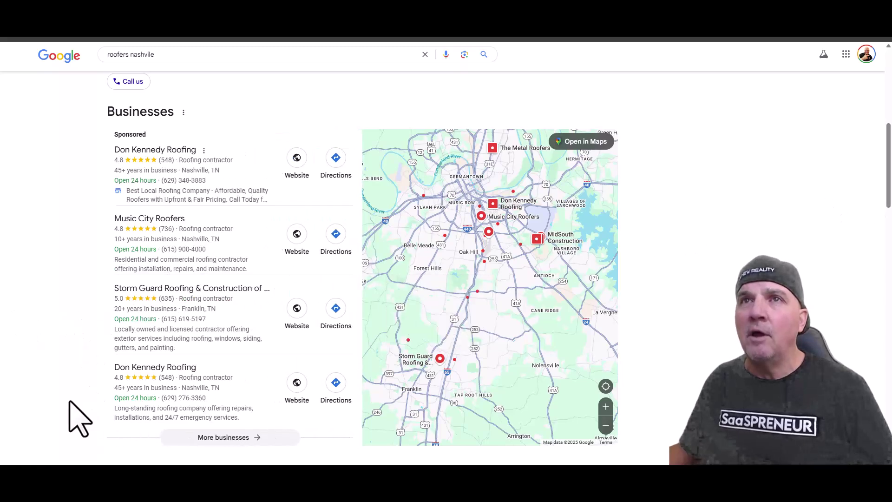
click(226, 439)
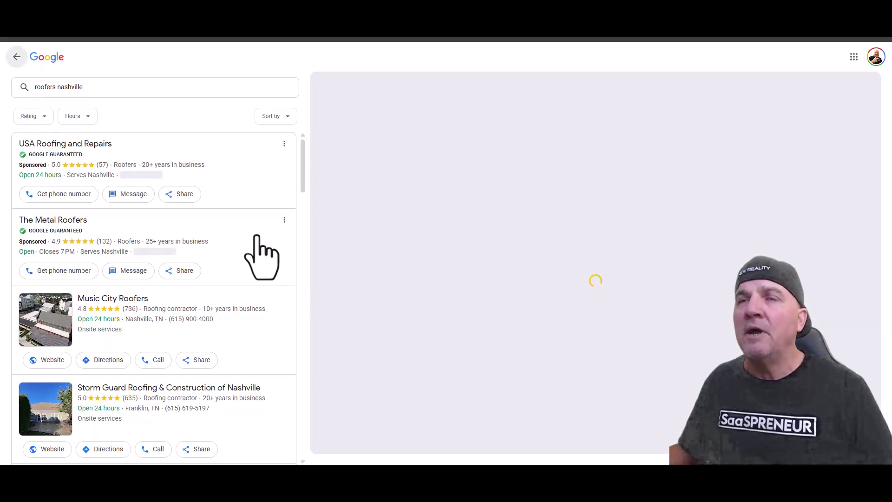
click(17, 57)
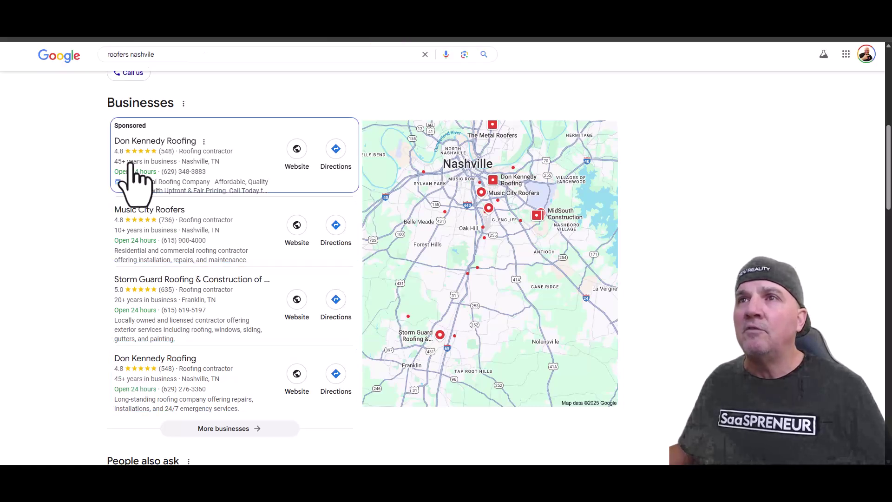
mouse_move(155, 183)
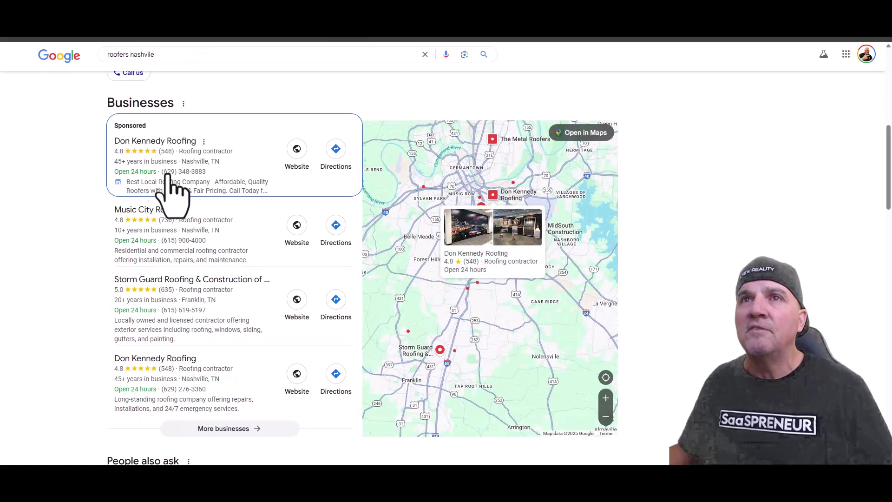
scroll(158, 153, up, 1)
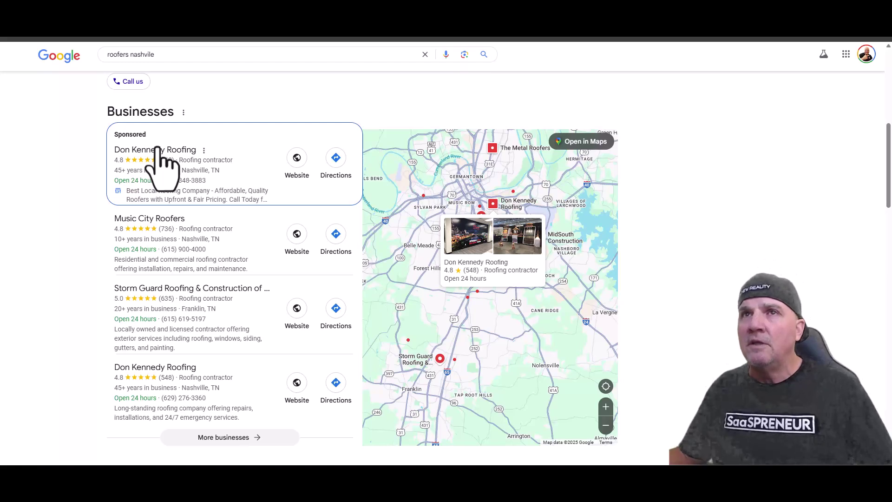
mouse_move(175, 224)
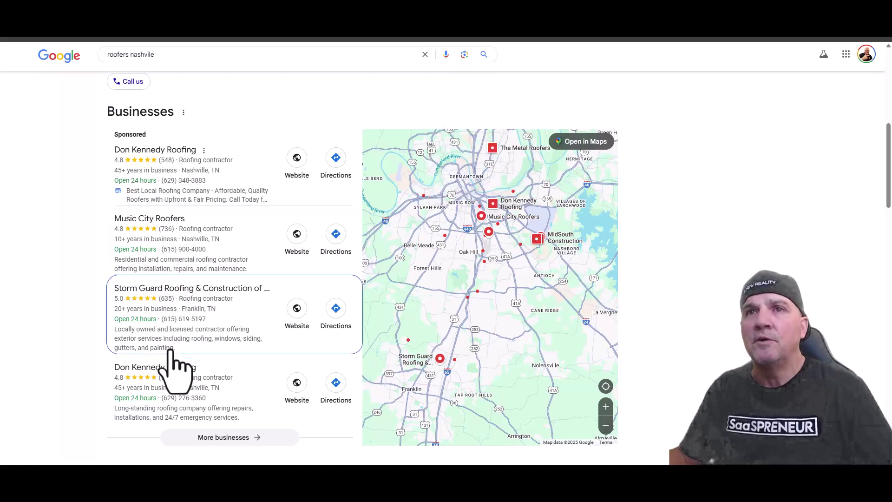
Open the full list of Nashville roofers and read through the listings to the end of the first page
click(231, 439)
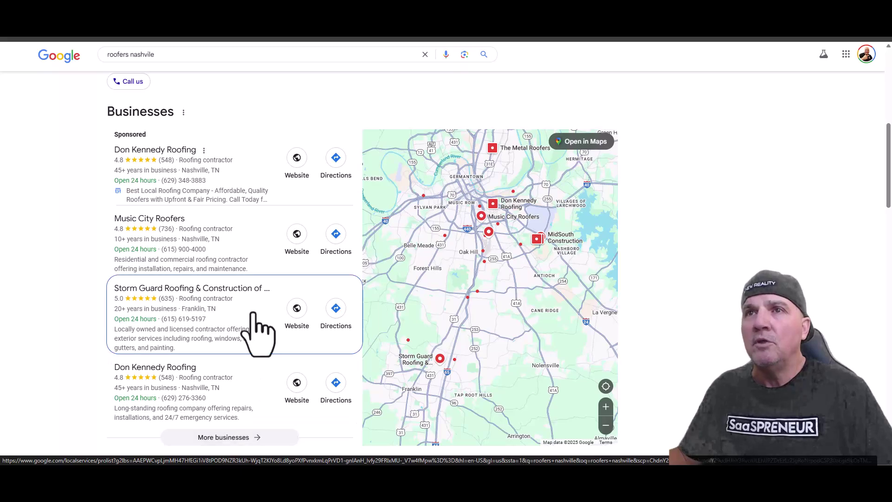
scroll(214, 240, down, 5)
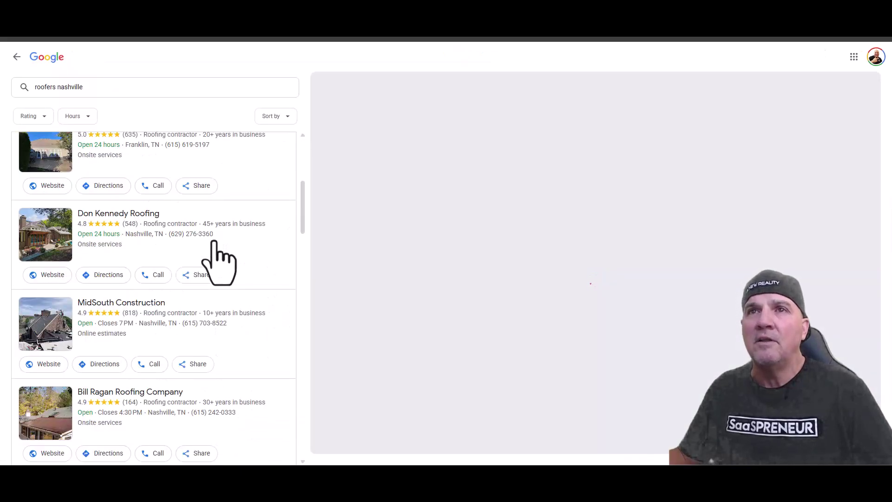
scroll(189, 247, down, 5)
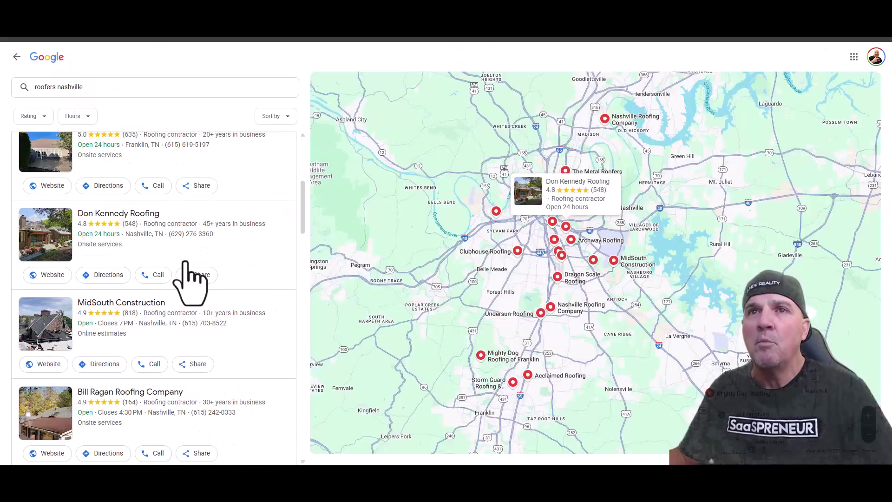
scroll(191, 290, down, 5)
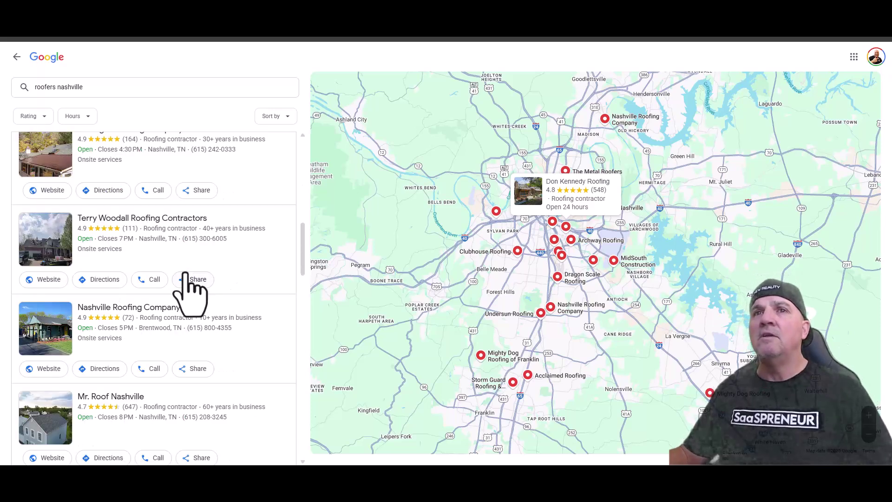
scroll(190, 290, down, 10)
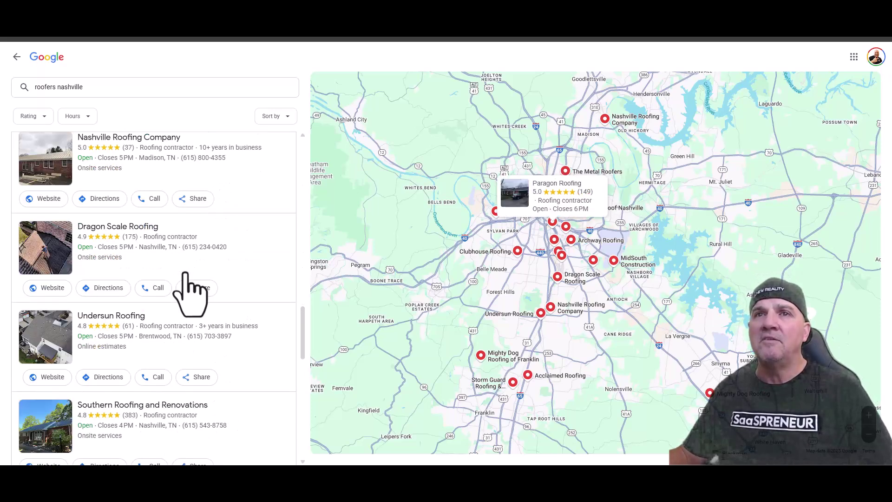
scroll(190, 293, down, 5)
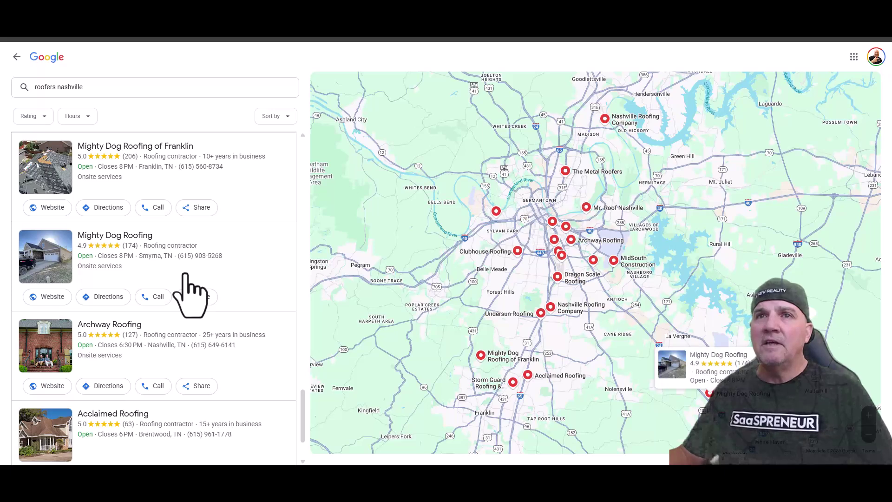
scroll(191, 292, down, 2)
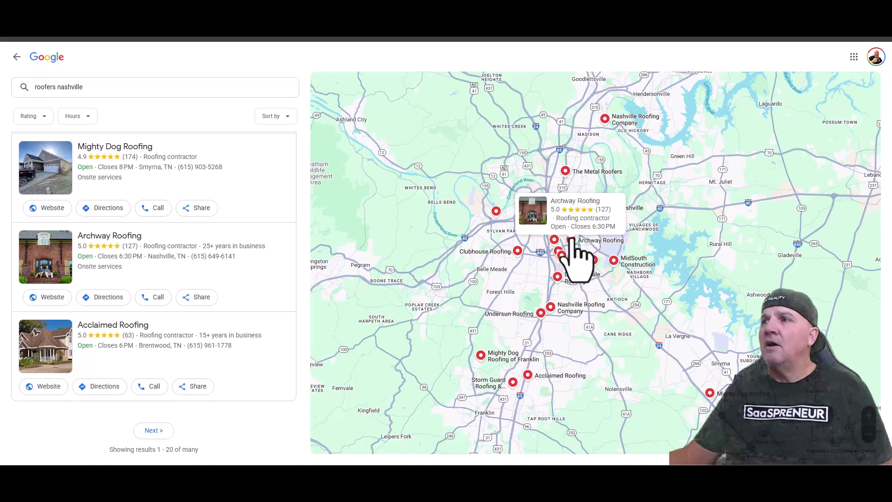
Narrow the roofers map to a closer area of Nashville and review the refreshed business listings
click(869, 412)
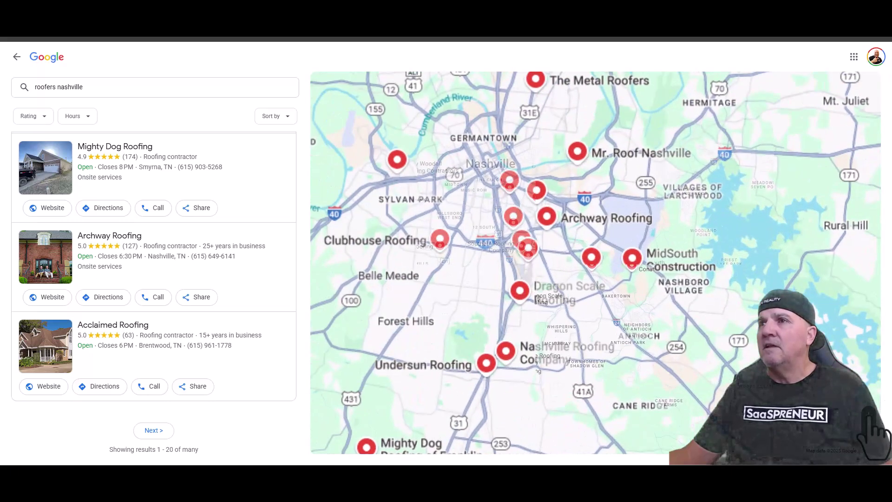
click(868, 412)
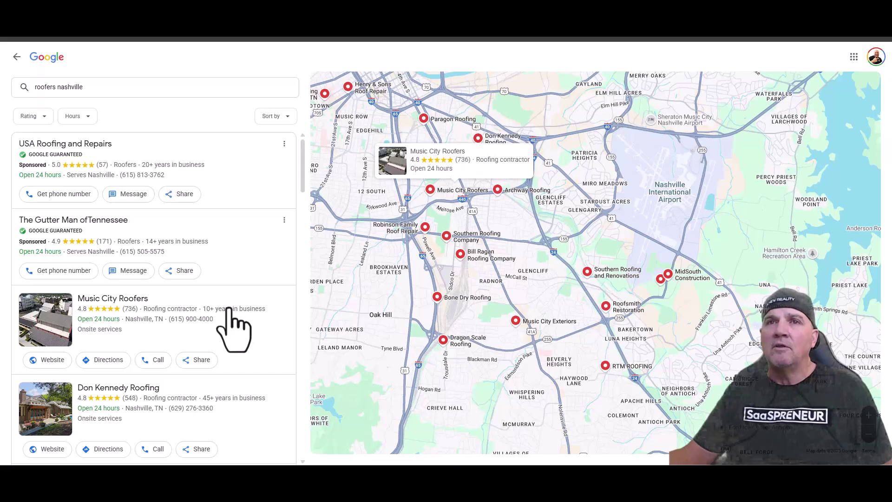
scroll(199, 314, down, 5)
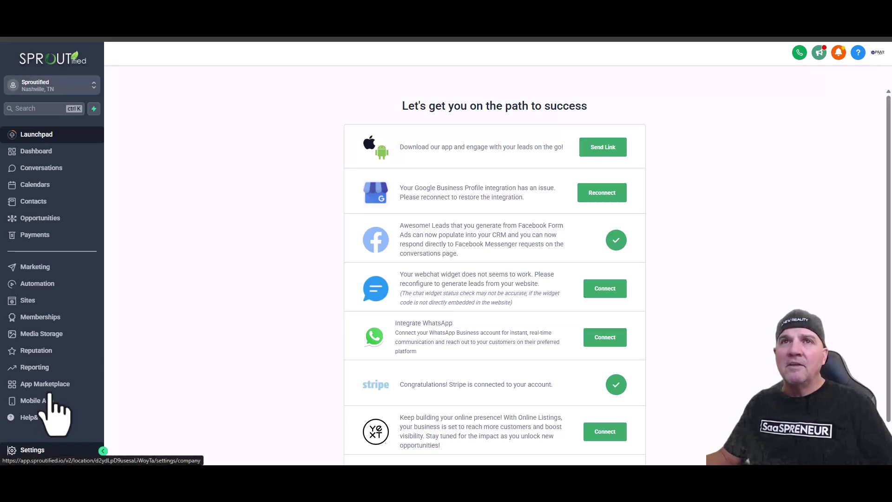
Open the phone system's advanced settings for Voicemail & Missed Call Textback, starting from the business profile settings
click(34, 450)
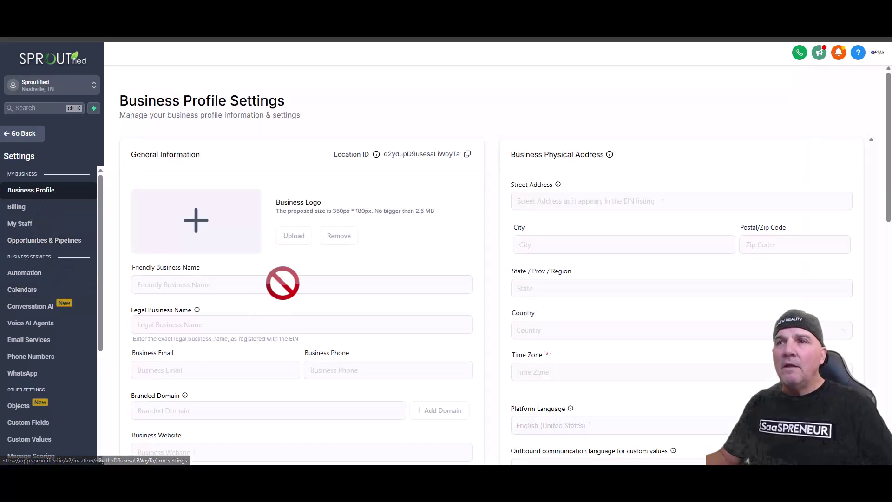
scroll(553, 337, down, 10)
scroll(543, 319, down, 2)
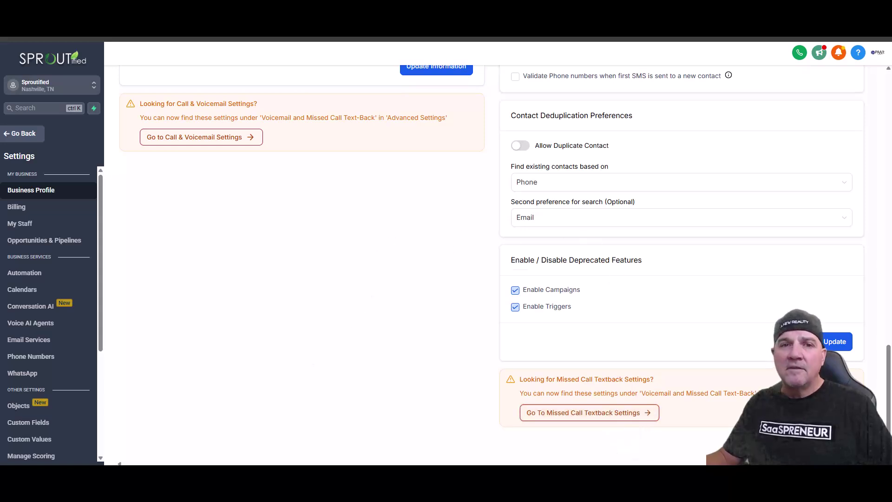
key(F5)
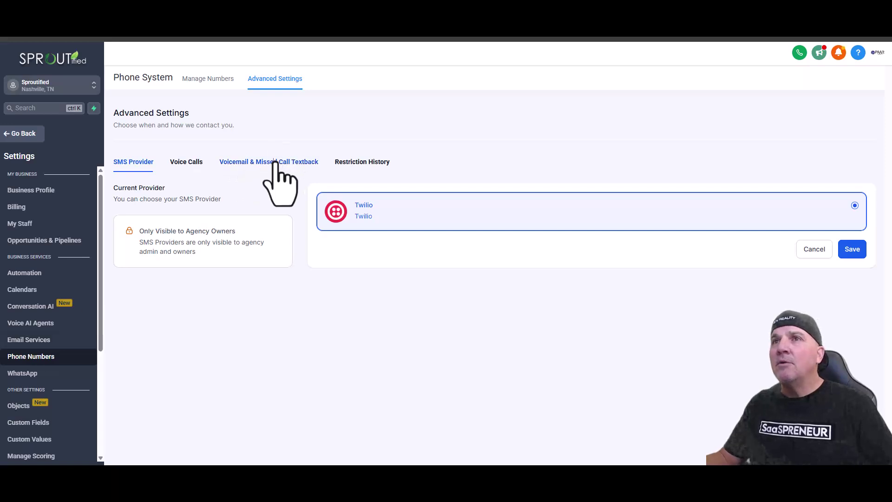
click(275, 162)
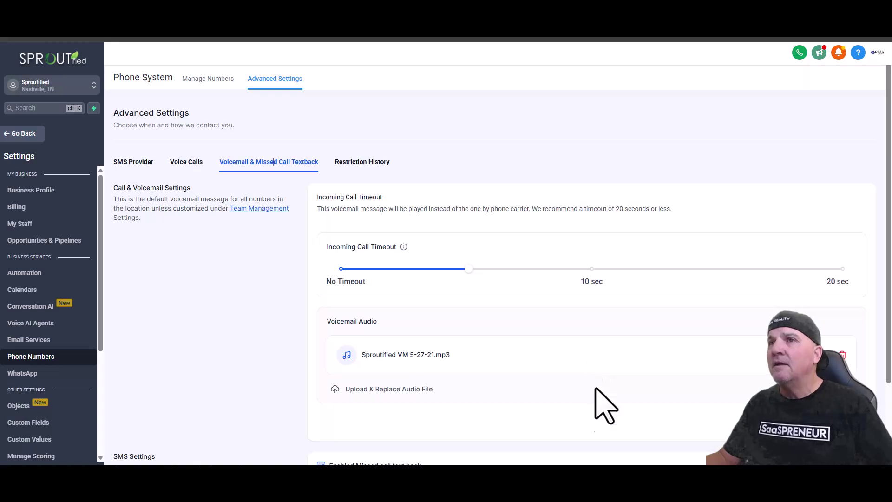
Disable the missed call text back option in the SMS settings and enable it again
scroll(622, 397, down, 2)
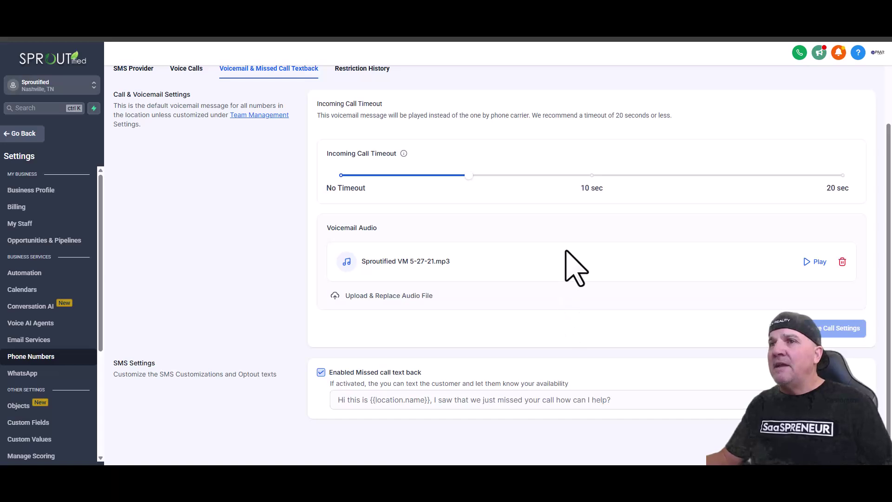
click(321, 372)
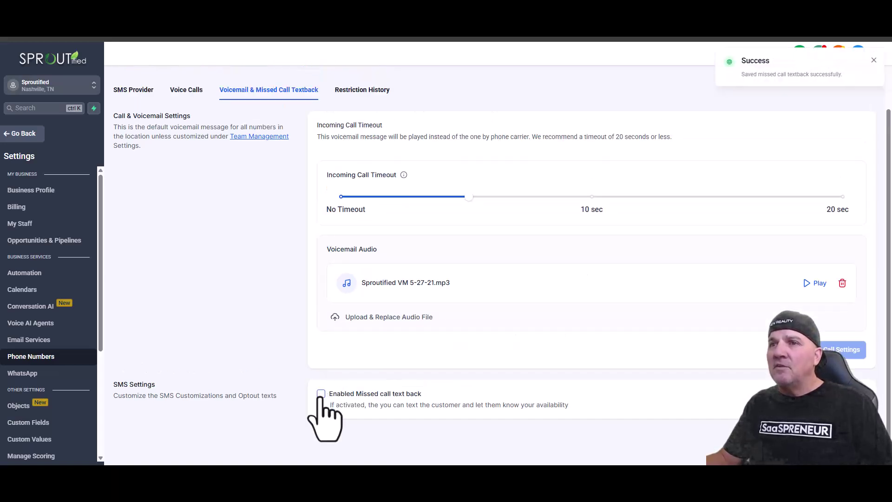
click(321, 394)
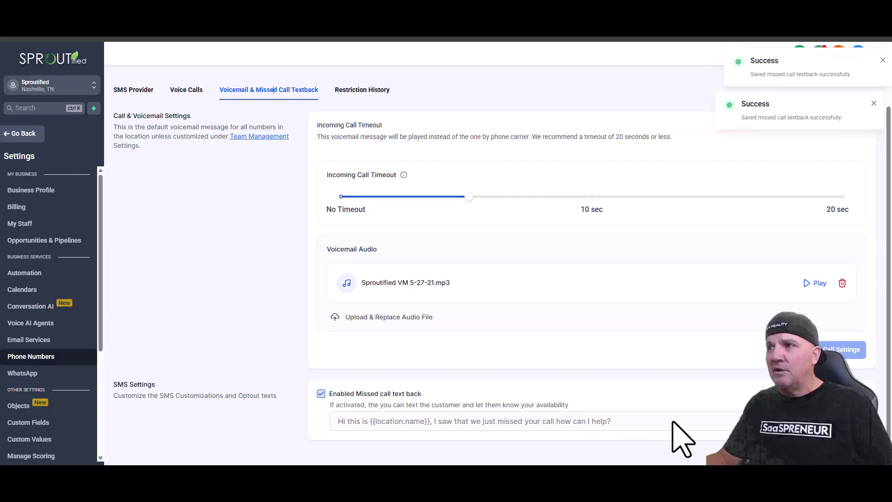
Review the missed call text back message in its editor, close it without saving and leave the settings
click(847, 423)
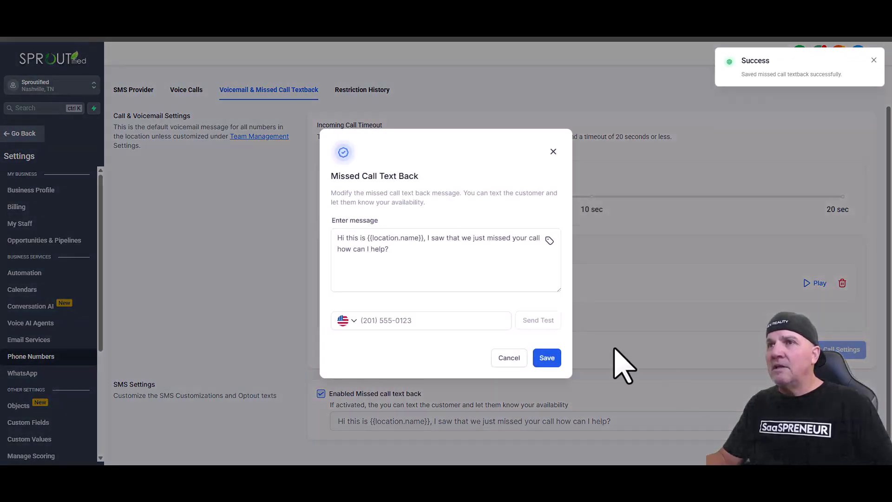
click(428, 320)
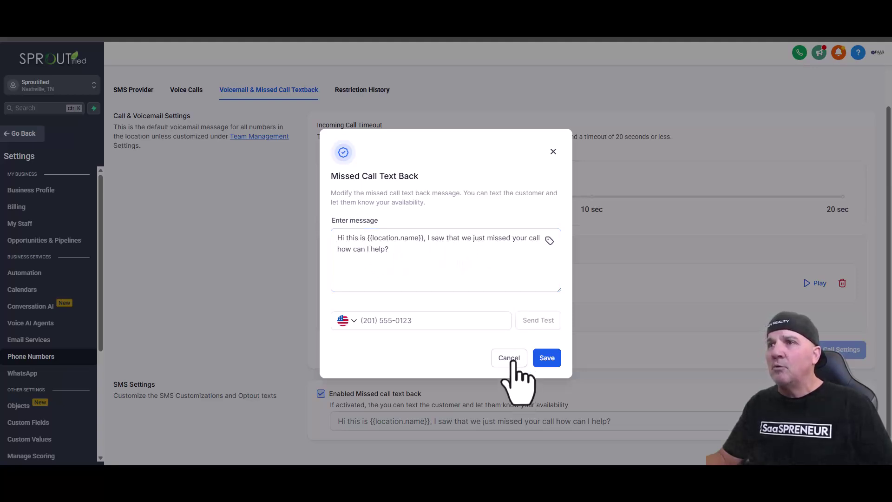
click(553, 151)
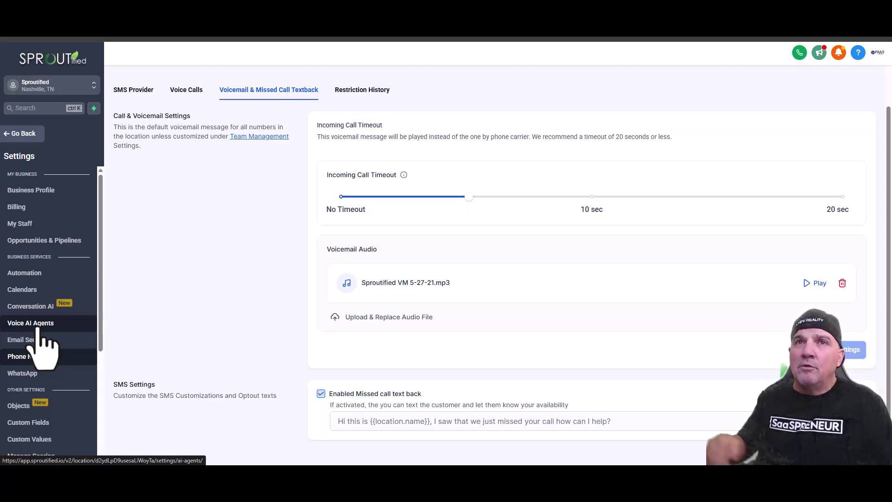
click(24, 134)
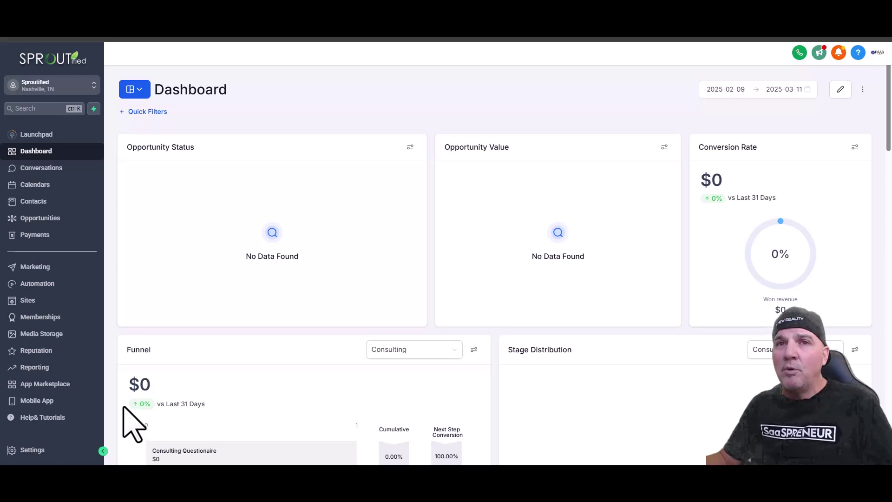
Examine the call and appointment reports in the reporting area and look over the dashboard widgets, including the Google Analytics reports
click(76, 360)
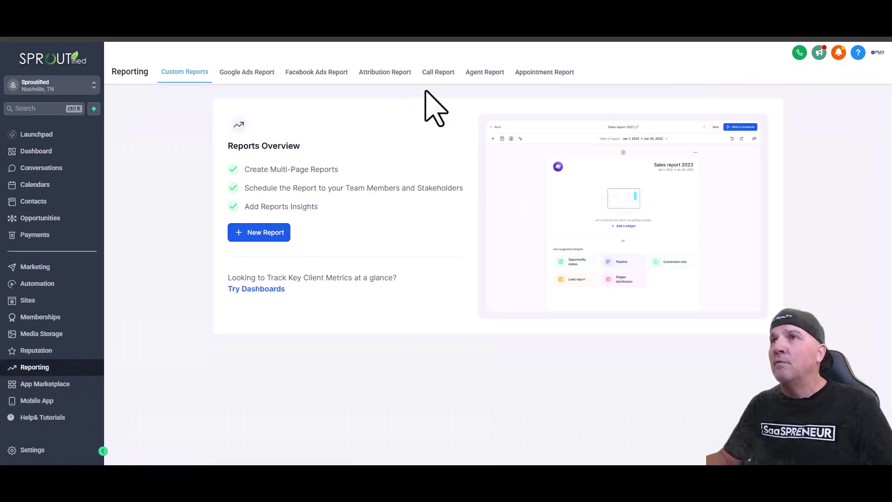
click(437, 73)
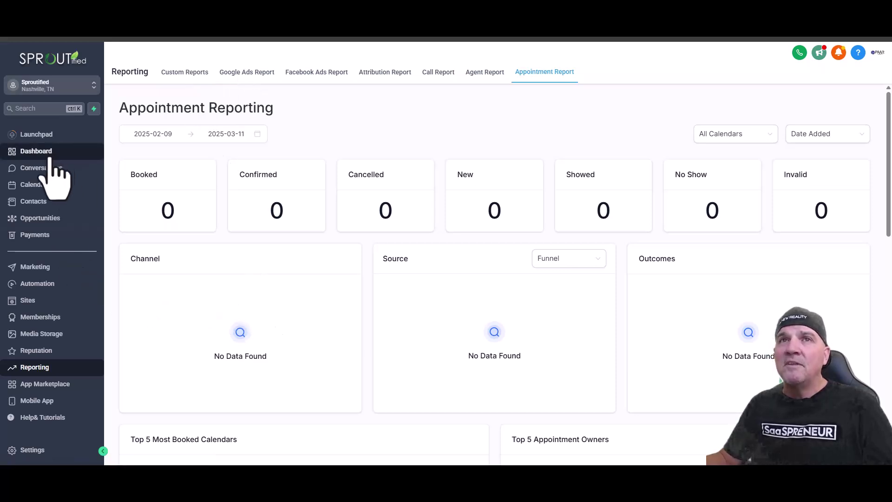
click(36, 152)
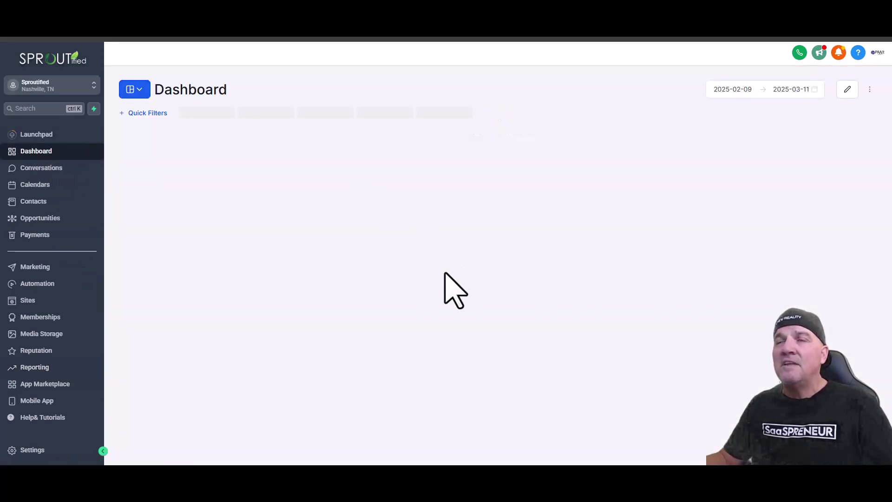
scroll(442, 280, down, 10)
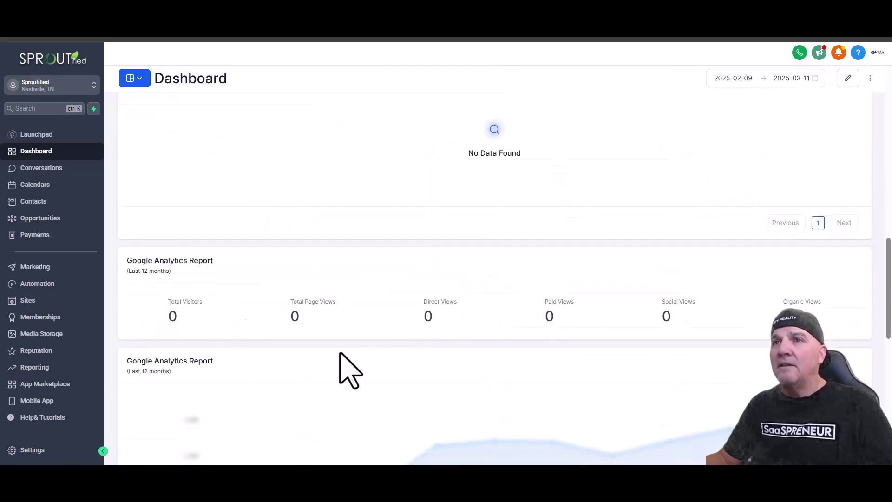
scroll(351, 369, down, 10)
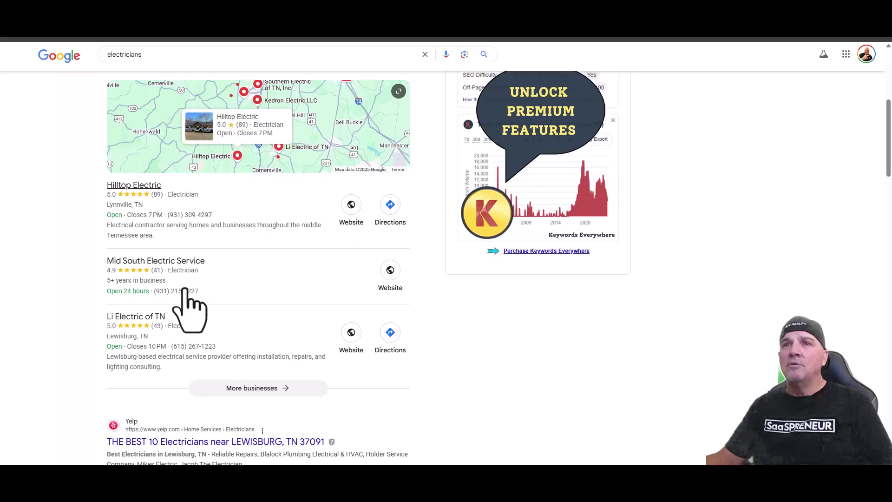
In the Google results for electricians, open the full list of local businesses and review the listings
click(251, 390)
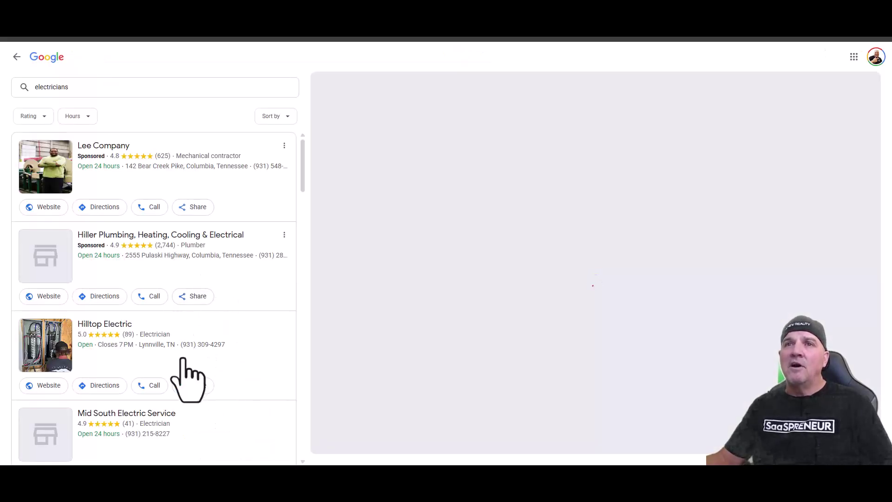
scroll(183, 360, down, 5)
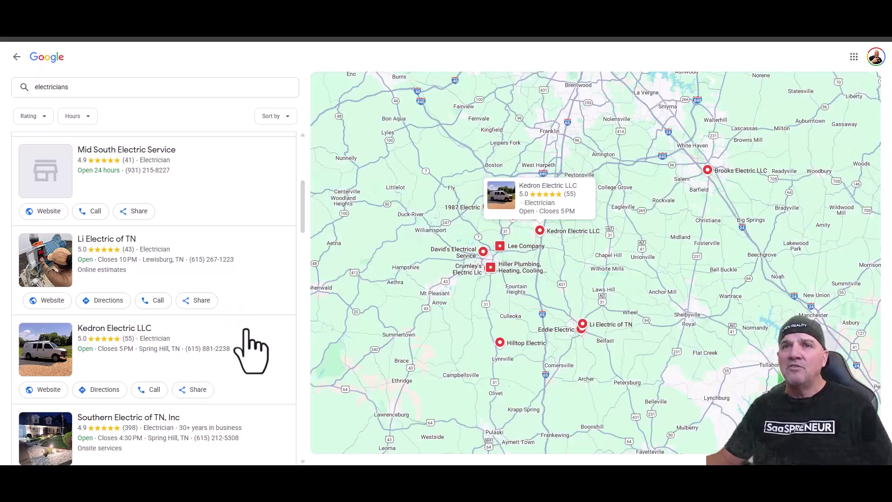
scroll(249, 351, down, 5)
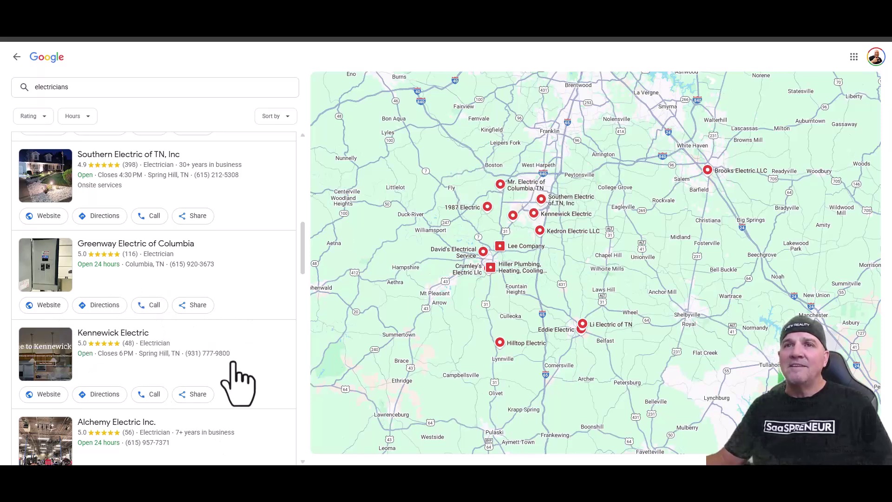
scroll(237, 384, down, 5)
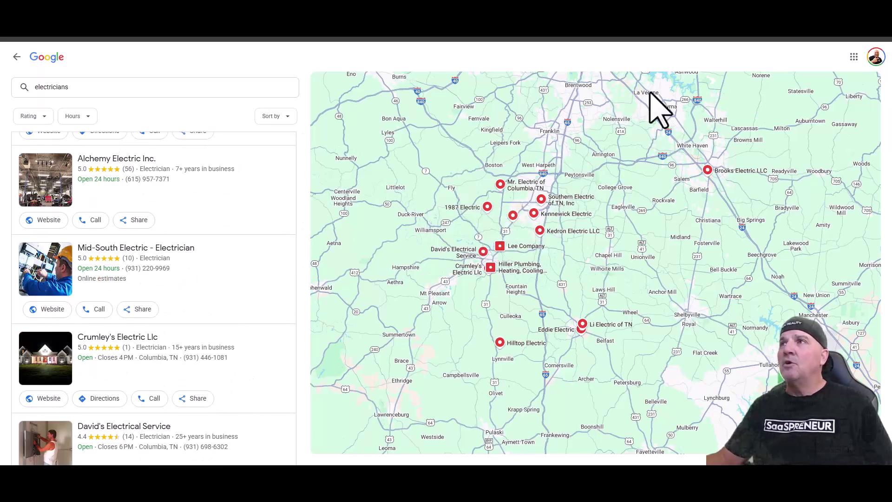